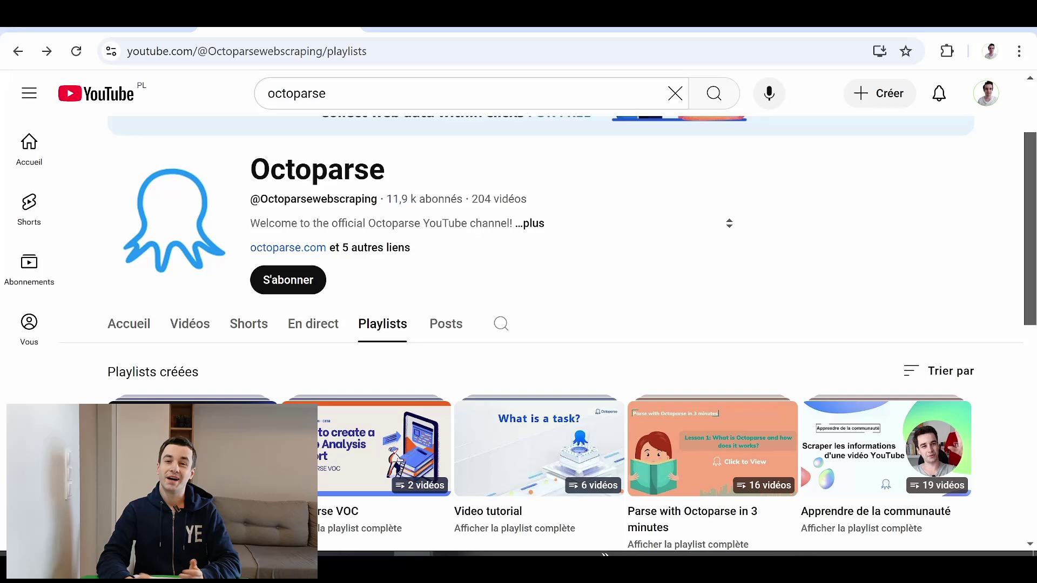
Scroll through the Octoparse channel's playlists on YouTube
scroll(400, 173, down, 3)
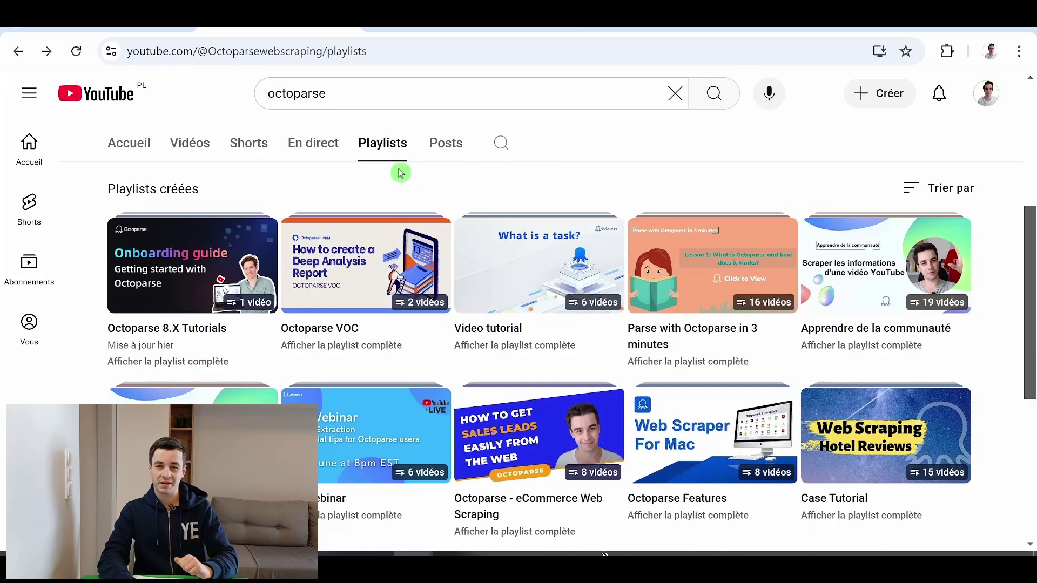
scroll(401, 173, down, 1)
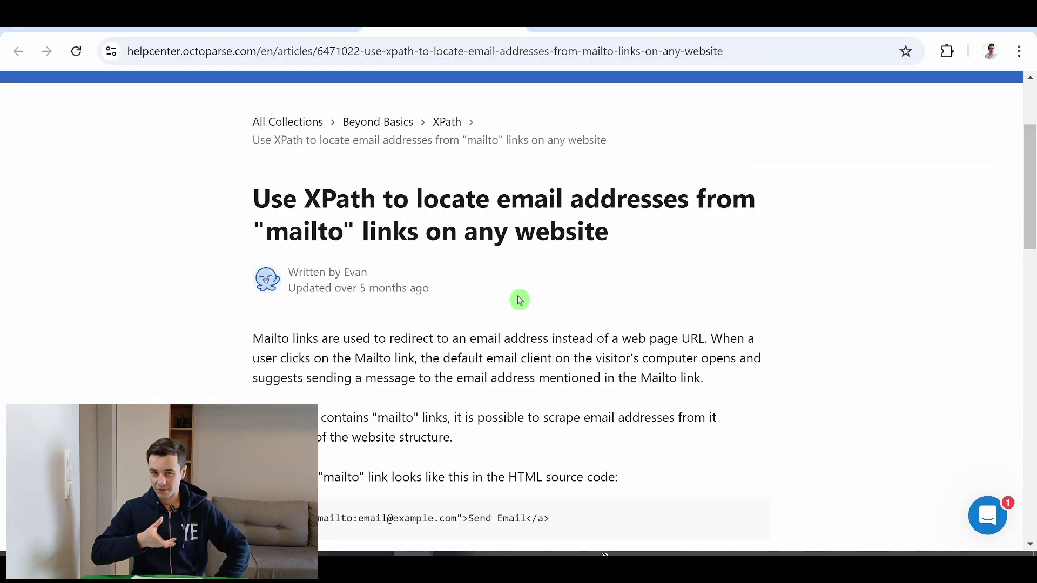
Inspect the HTML behind the TripAdvisor restaurant's Website link
scroll(520, 300, up, 3)
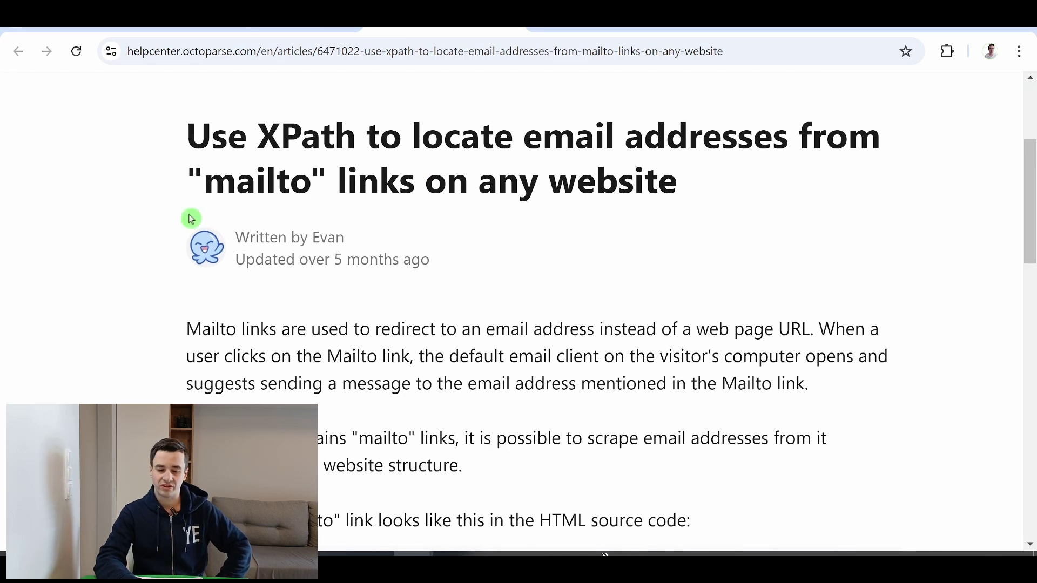
scroll(251, 187, down, 6)
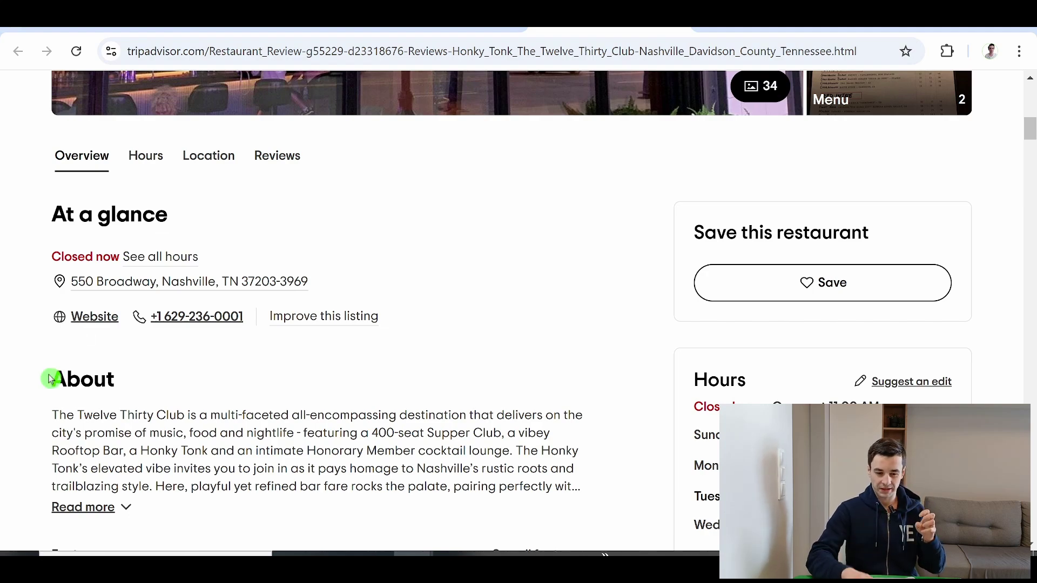
ctrl+scroll(175, 381, up, 5)
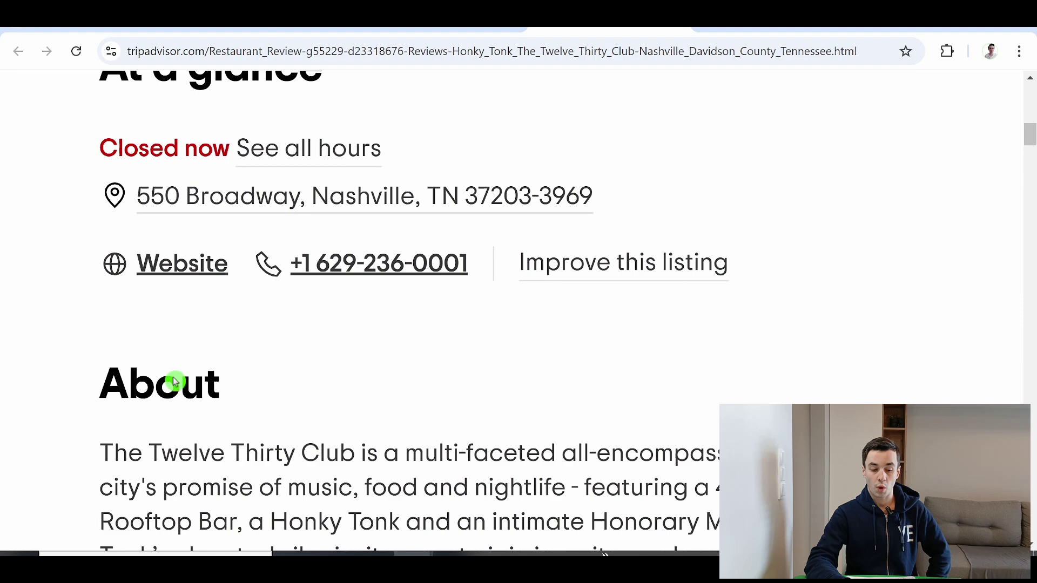
ctrl+scroll(175, 381, up, 2)
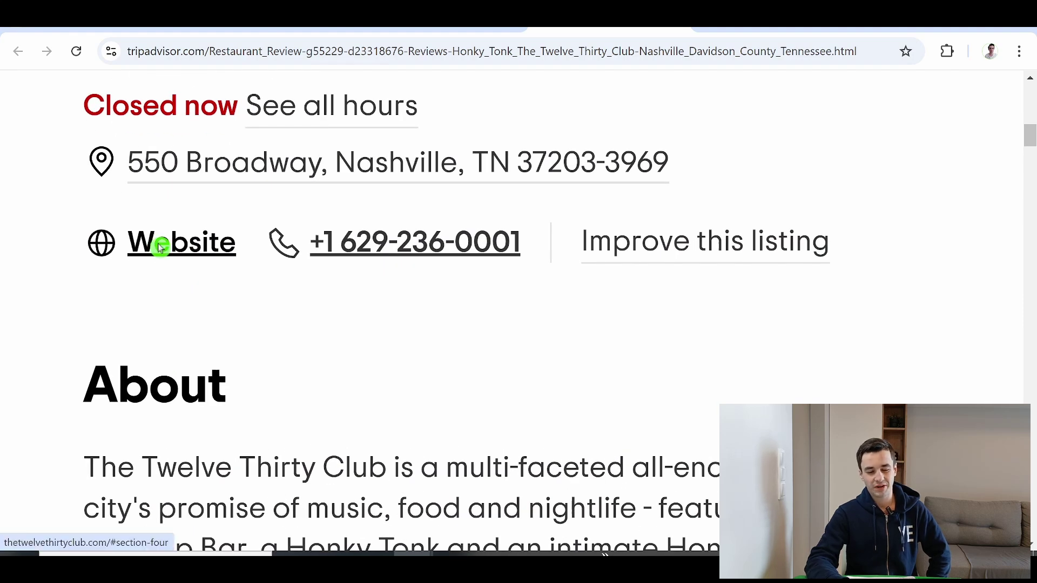
right_click(162, 243)
click(213, 407)
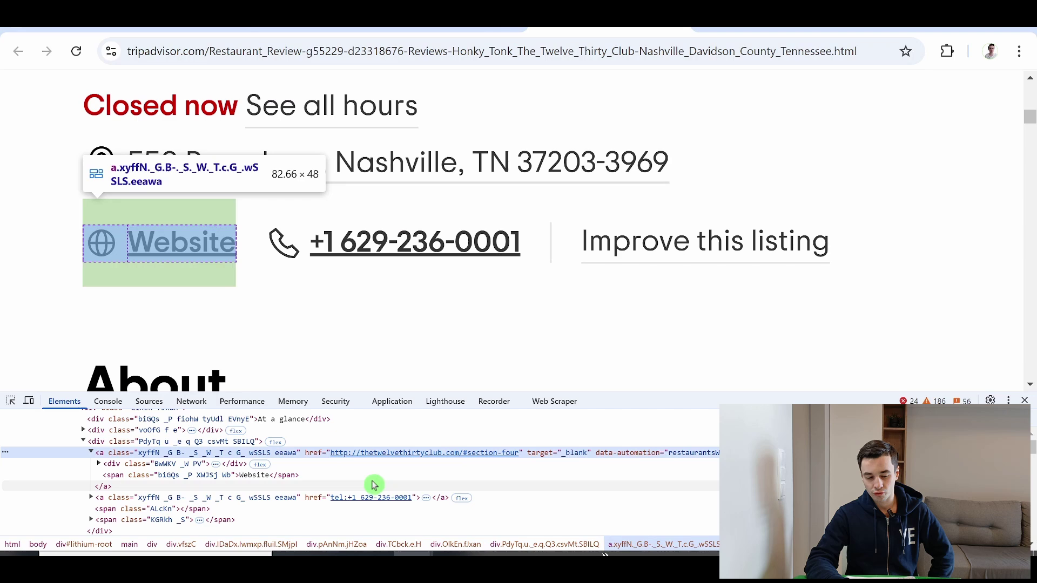
Open the link's href in a new tab, then return to the Nashville restaurants Google Maps window
click(378, 454)
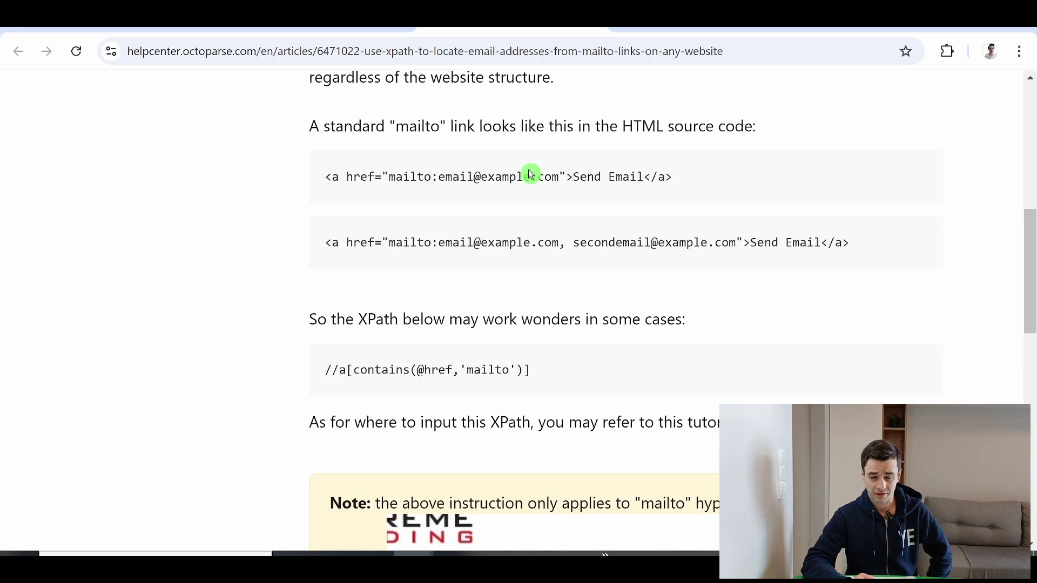
mouse_move(410, 553)
click(500, 491)
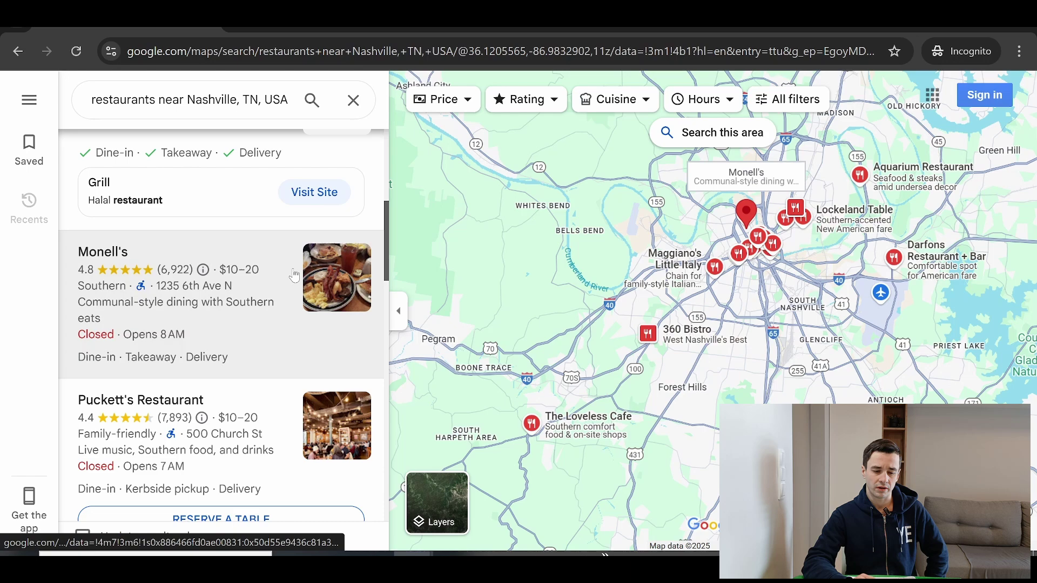
Open Monell's listing from the Nashville results and follow its monellstn.com website link
scroll(295, 276, up, 6)
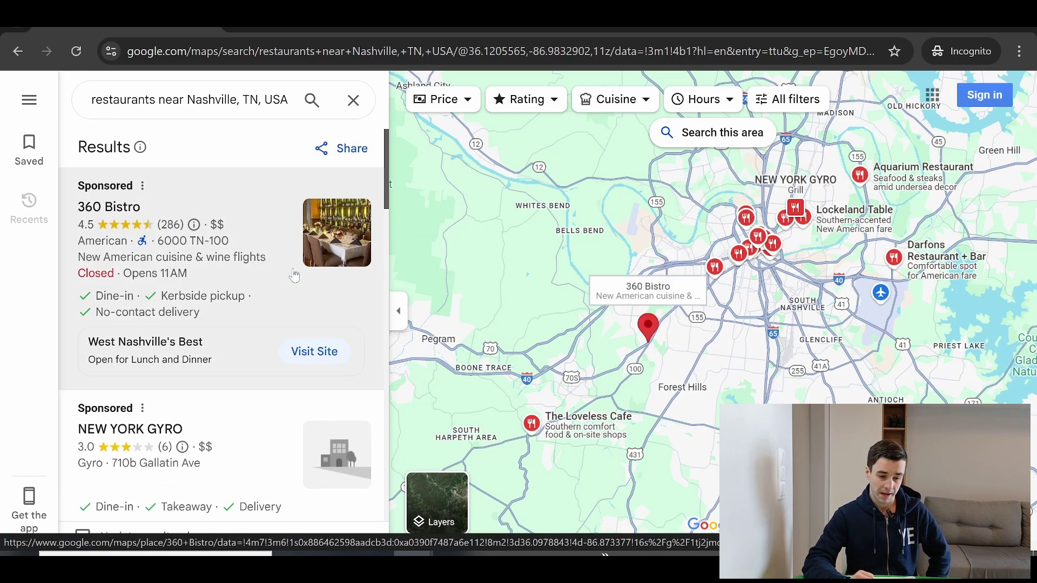
scroll(214, 265, down, 6)
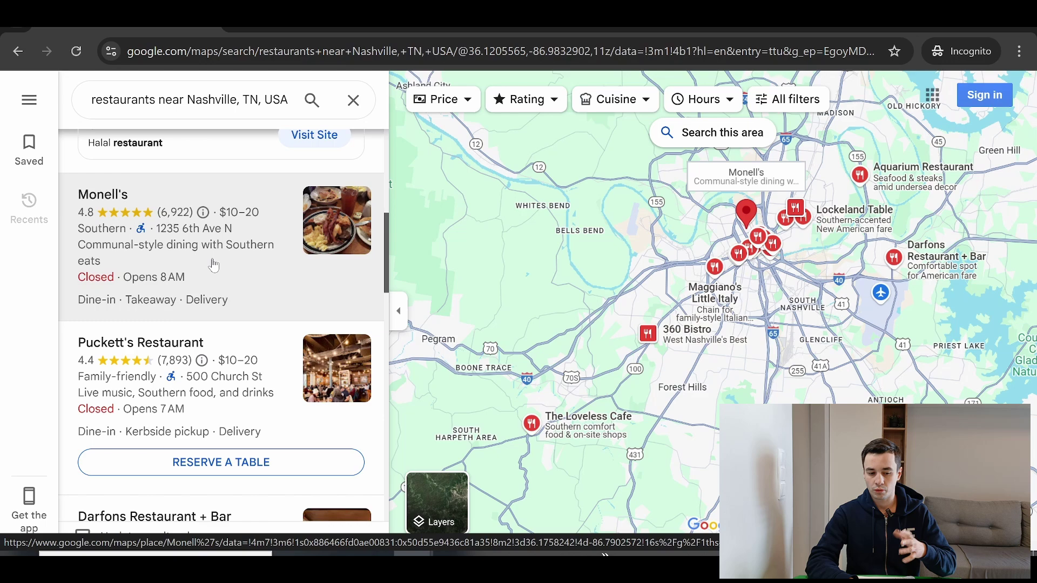
click(214, 264)
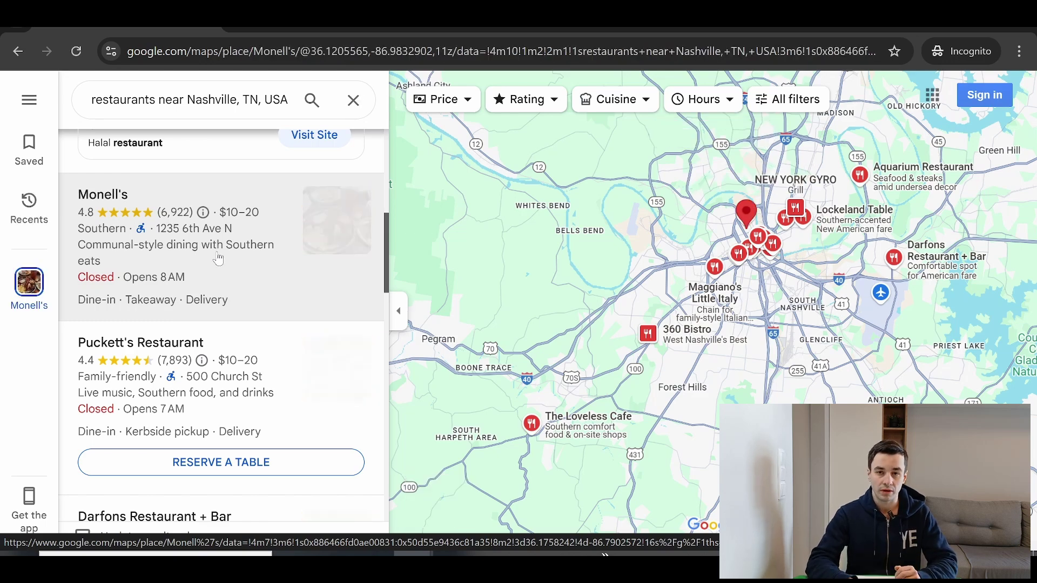
scroll(517, 342, down, 5)
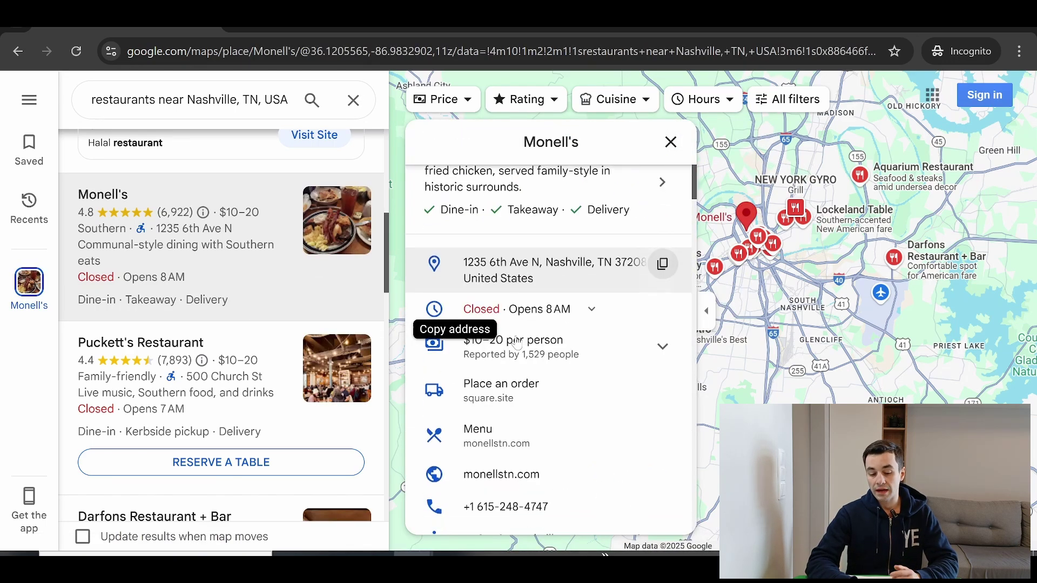
scroll(475, 427, down, 2)
scroll(512, 291, up, 3)
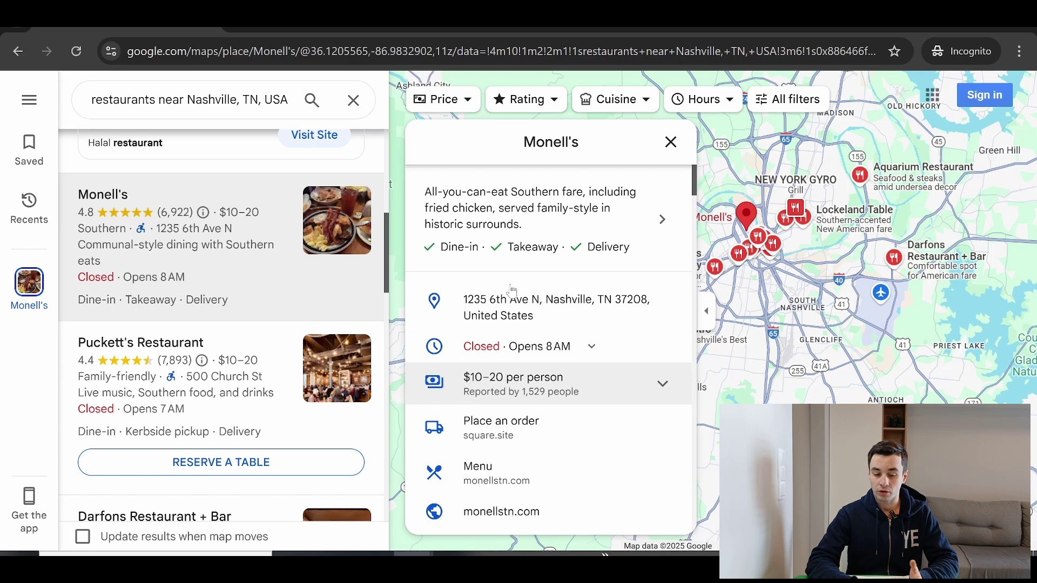
scroll(512, 292, up, 3)
scroll(518, 432, down, 4)
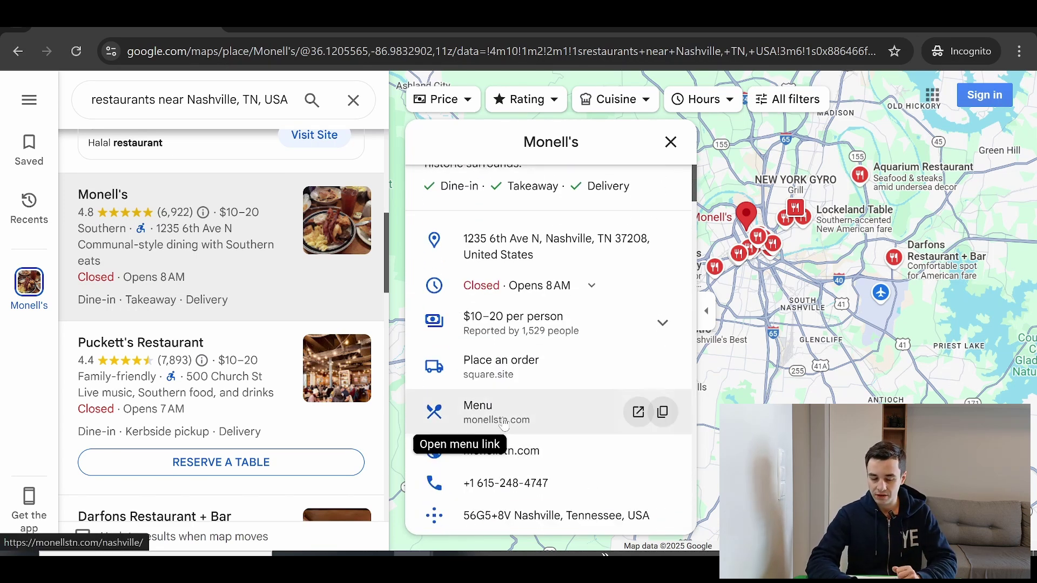
click(487, 463)
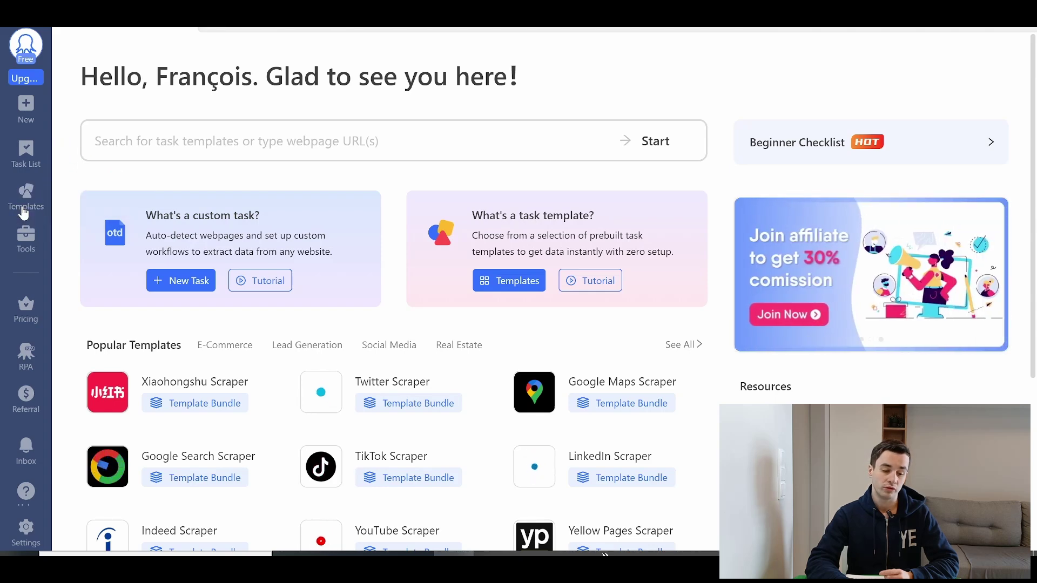
Search the Octoparse template library for 'google maps'
click(40, 199)
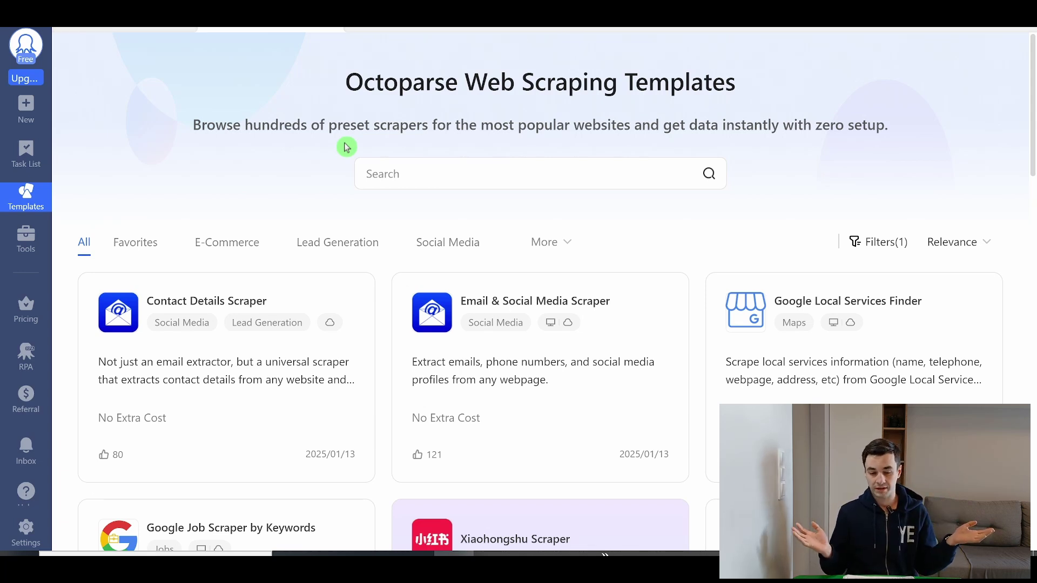
click(378, 174)
text(google maps)
key(Return)
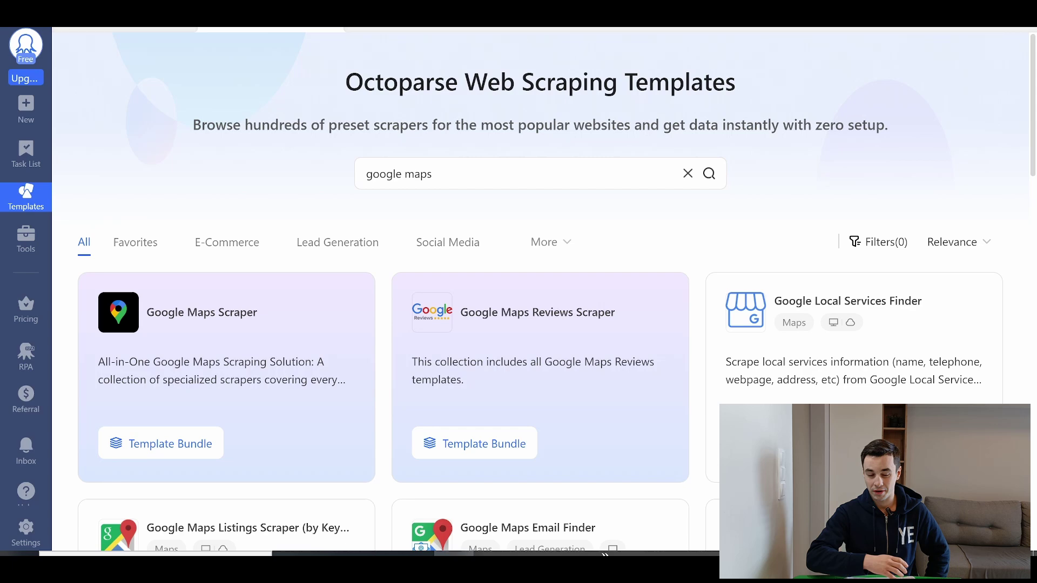
scroll(398, 183, down, 2)
scroll(959, 248, up, 2)
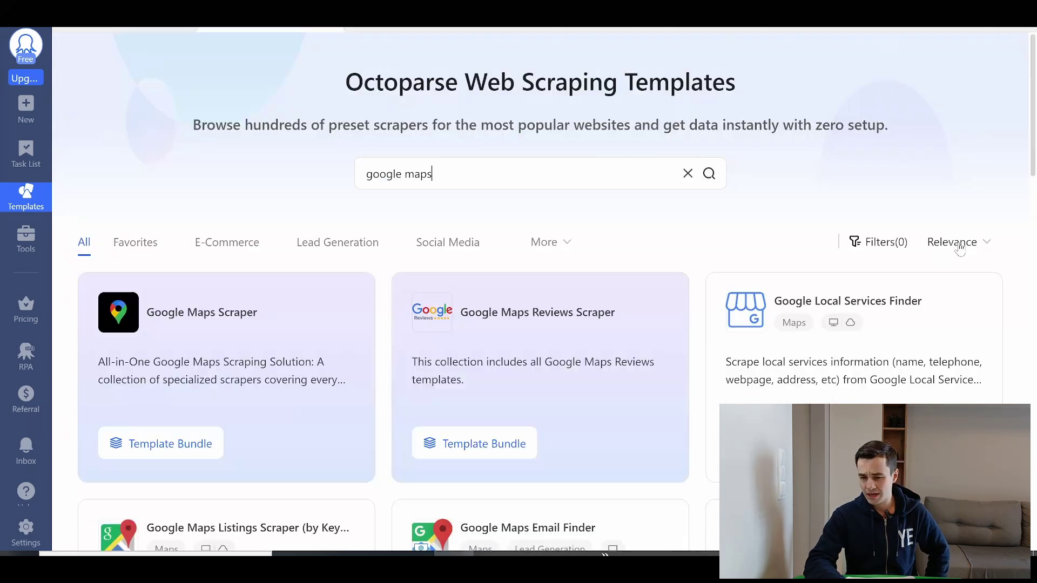
Sort the google maps templates by Popularity and browse the results
click(948, 242)
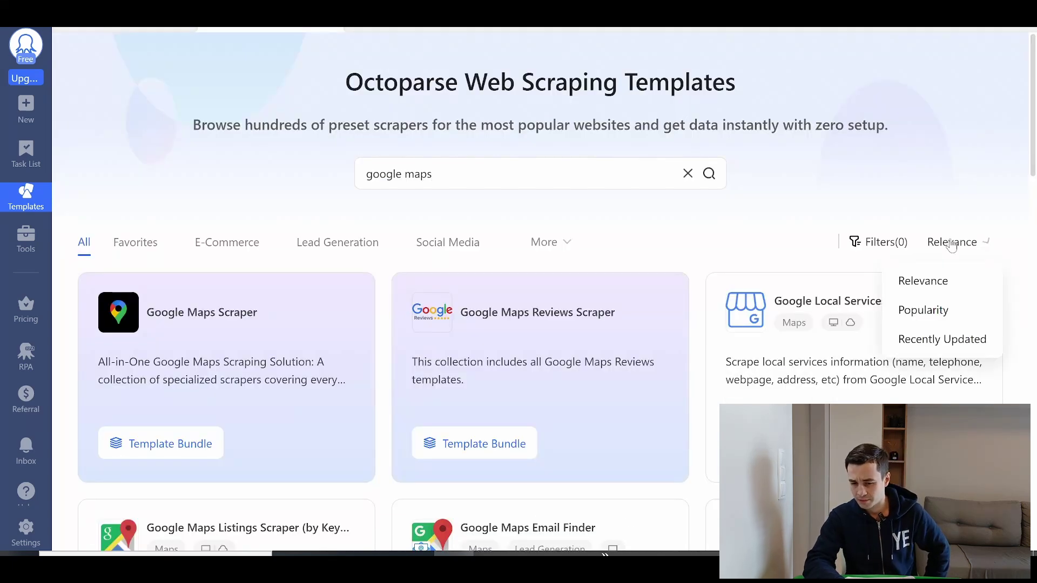
click(931, 306)
scroll(635, 209, down, 1)
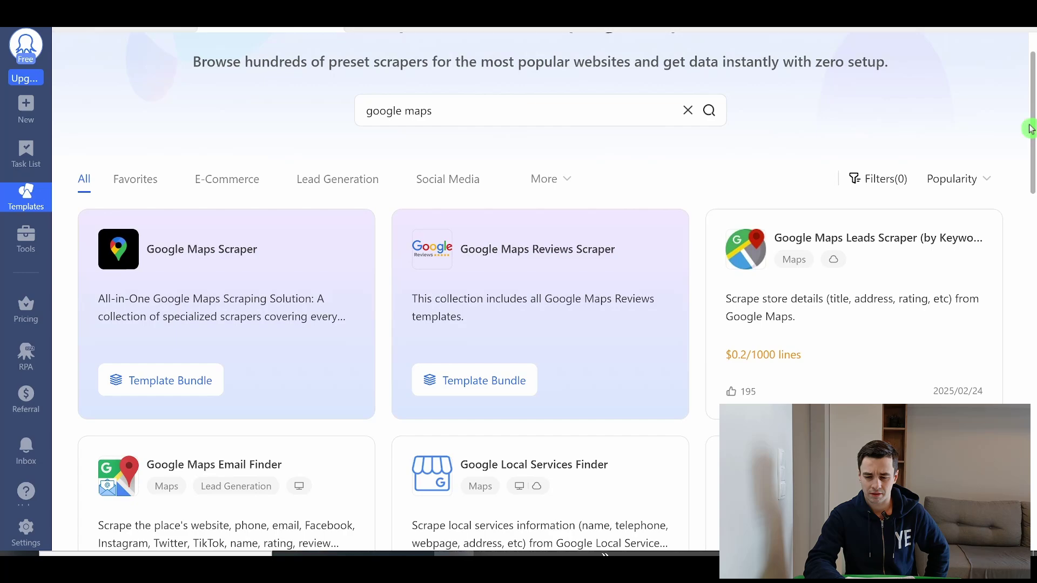
scroll(606, 161, down, 3)
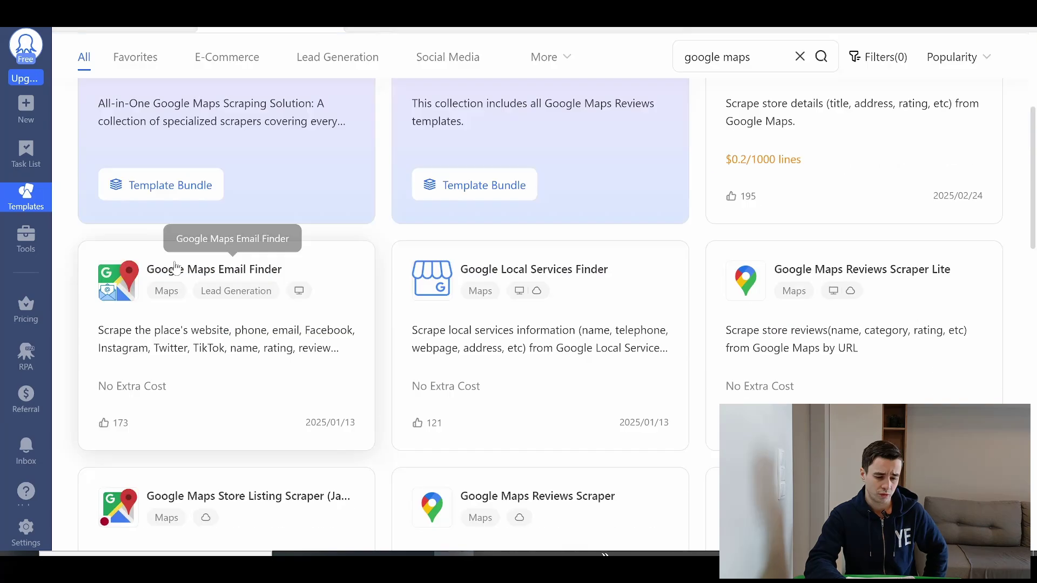
Review the Google Maps Email Finder template details and its example listing URL
click(109, 308)
scroll(290, 320, down, 10)
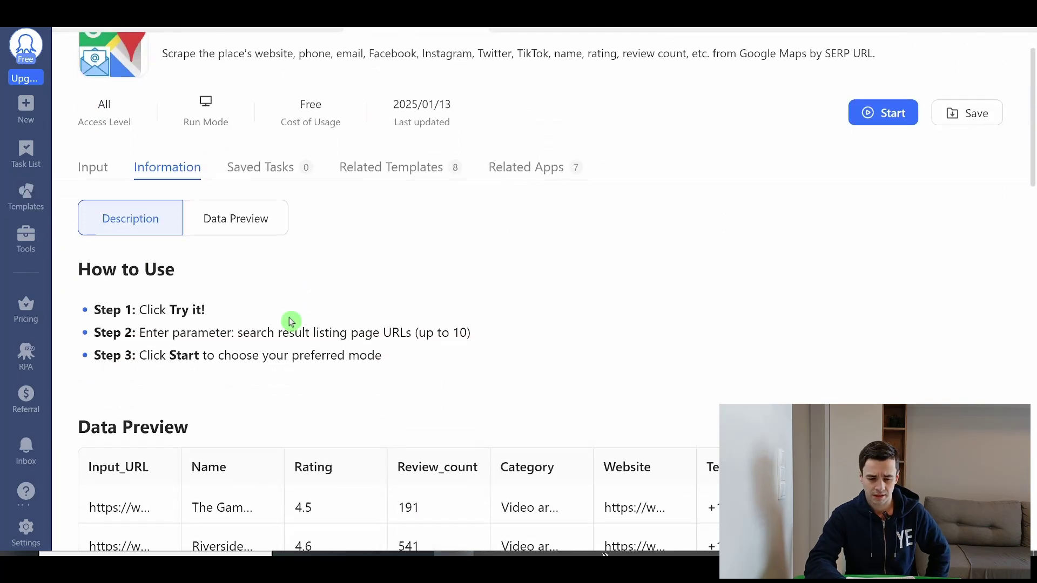
scroll(290, 322, down, 4)
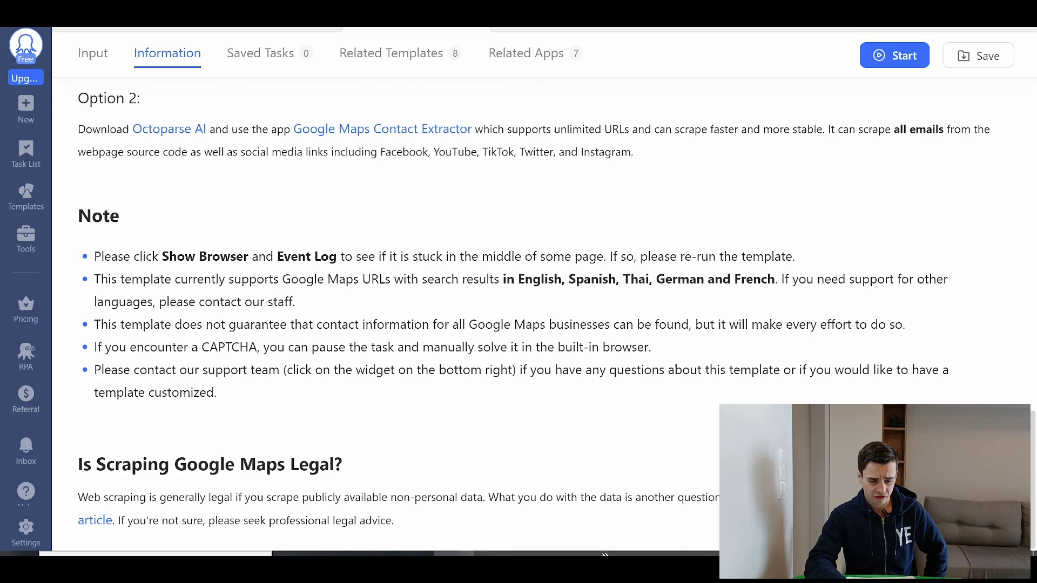
scroll(231, 265, up, 6)
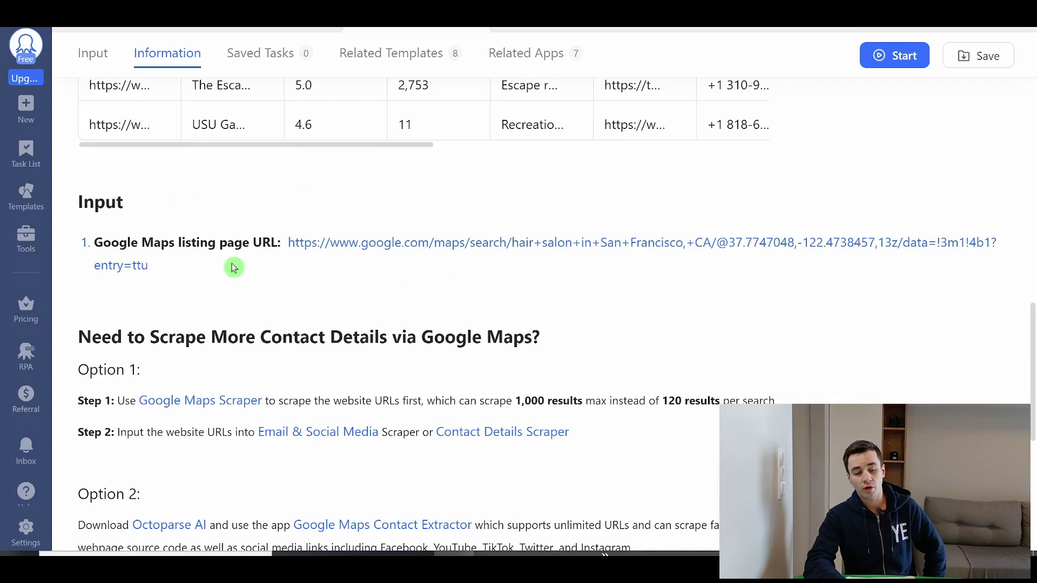
click(373, 251)
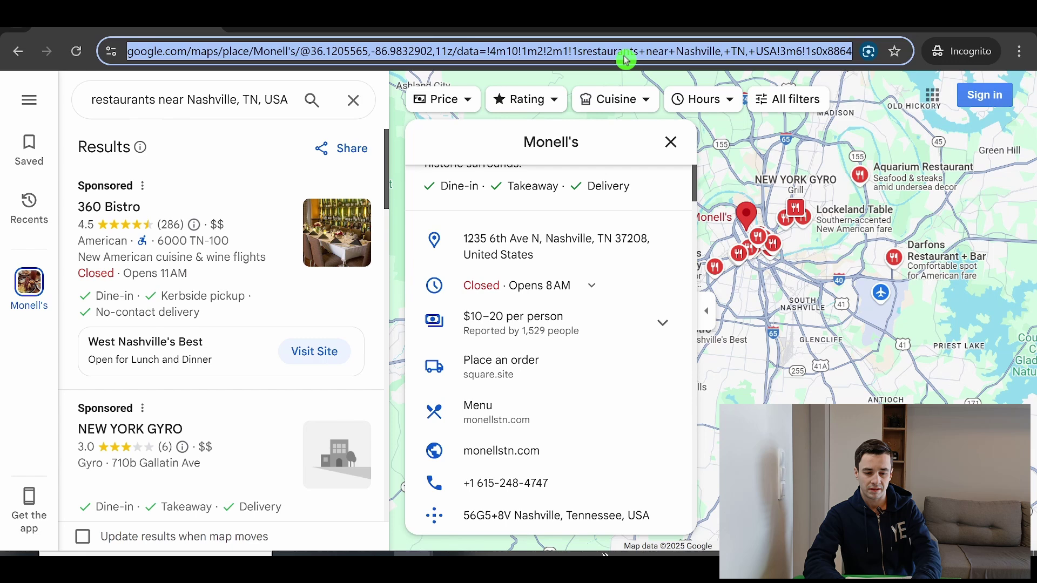
click(671, 142)
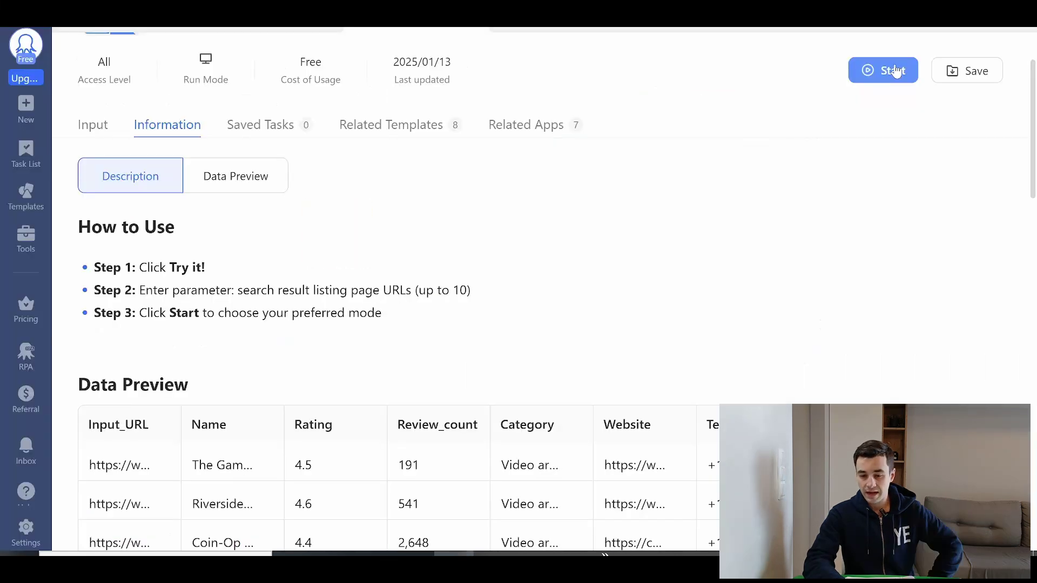
Paste the Nashville restaurants search URL and run the task locally in Standard Mode
click(894, 76)
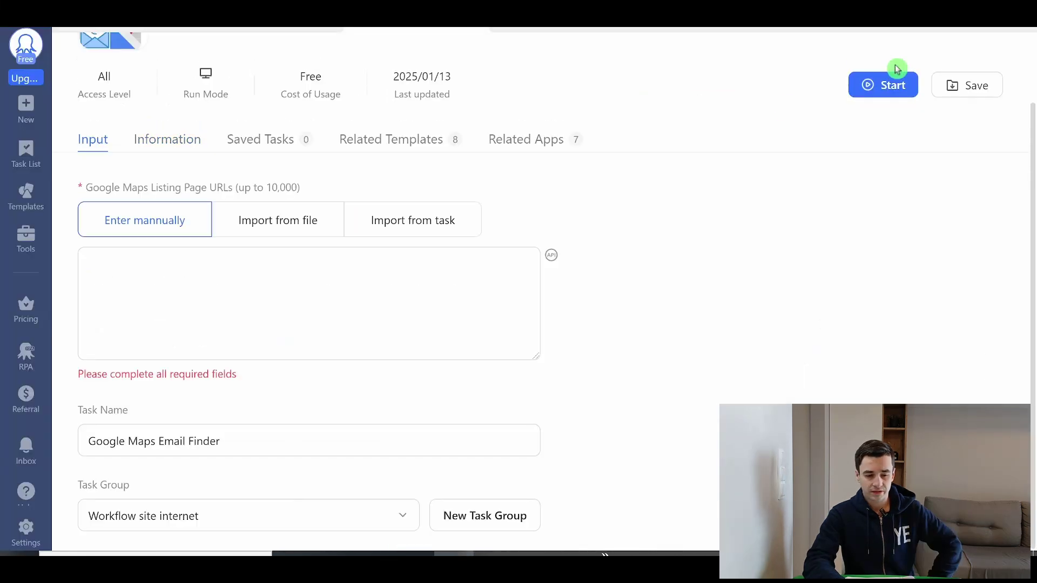
click(323, 259)
text(https://www.google.com/maps/search/restaurants+near+Nashville,+TN,+USA/@36.1205565,-86.9832902,11z?hl=en&entry=ttu&g_ep=EgoyMDI1MDIyNi4xIKXMDSoASAFQAw%3D%3D)
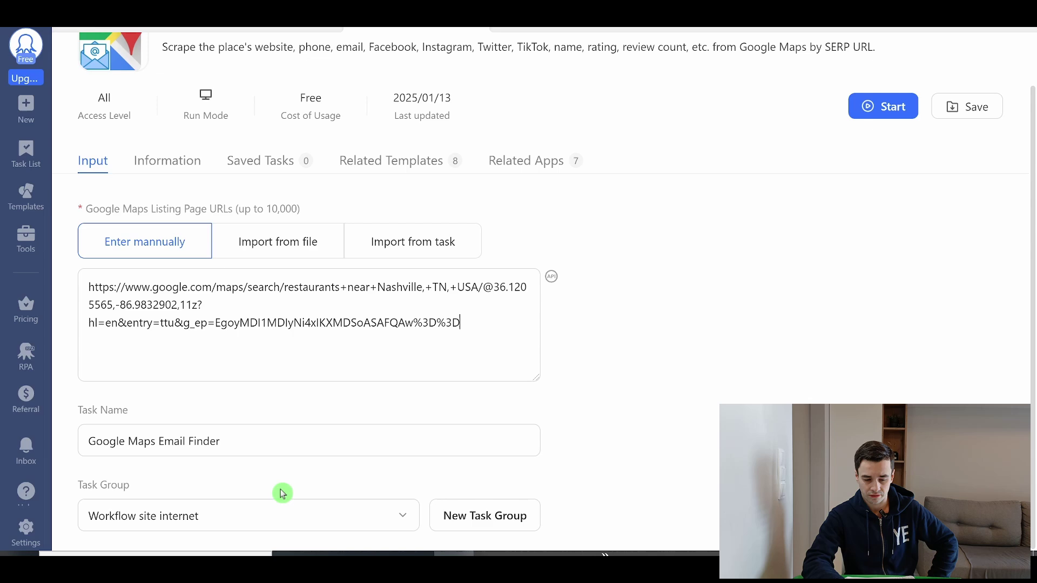
click(900, 97)
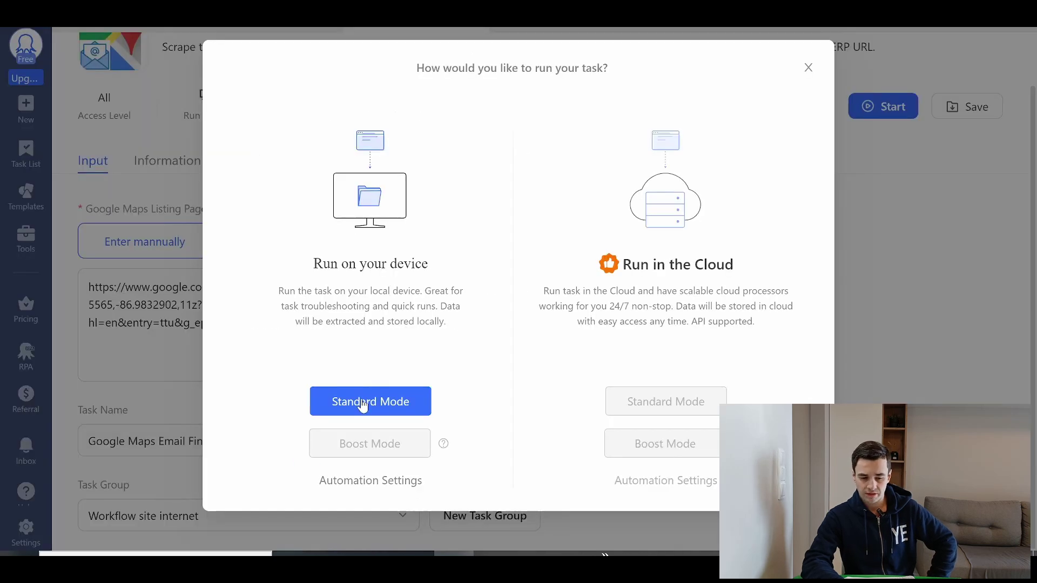
click(363, 405)
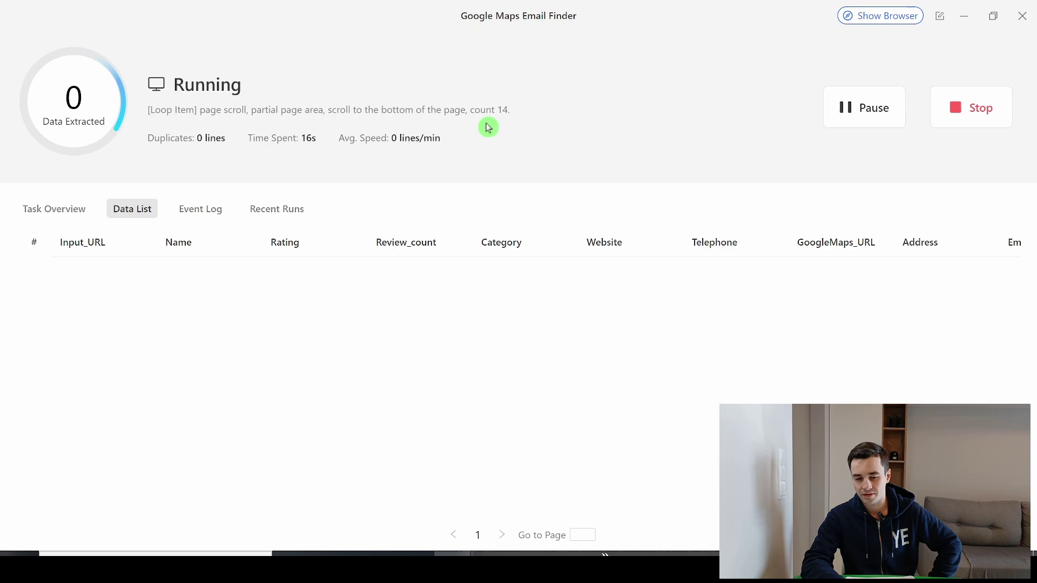
Show the running task's built-in browser and reject Google's cookie consent
click(196, 215)
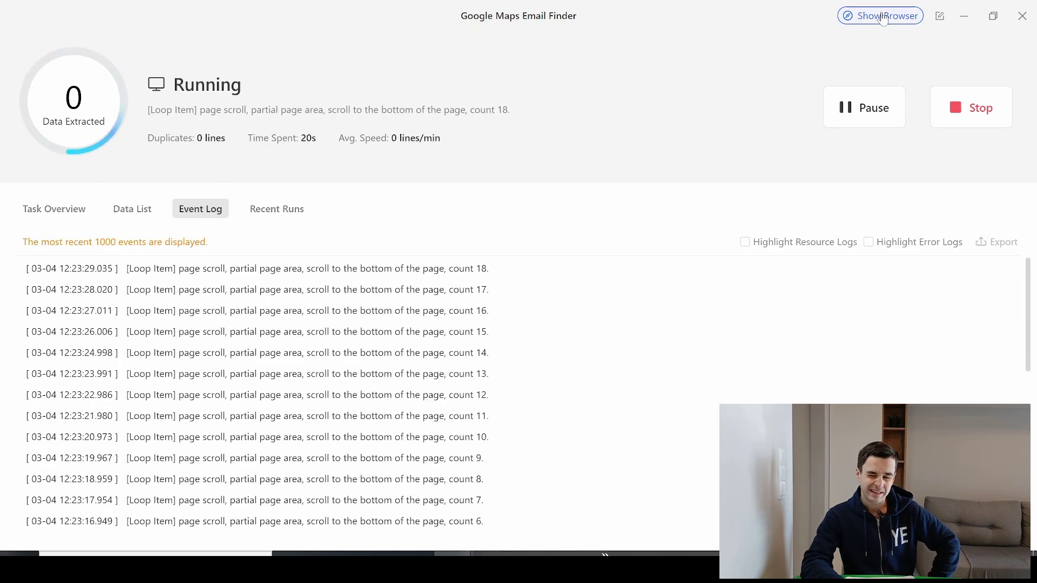
click(883, 16)
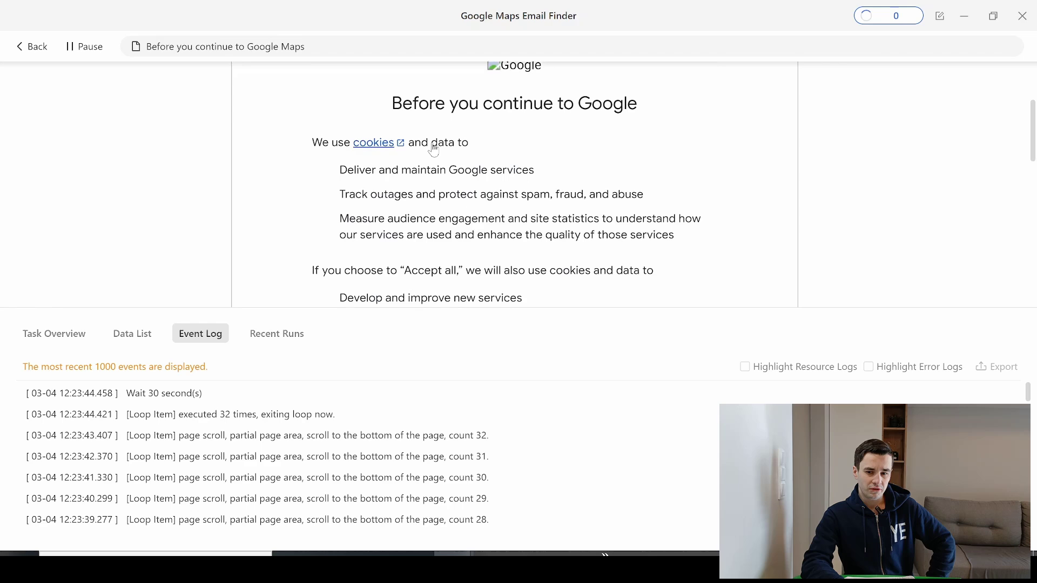
scroll(433, 150, down, 8)
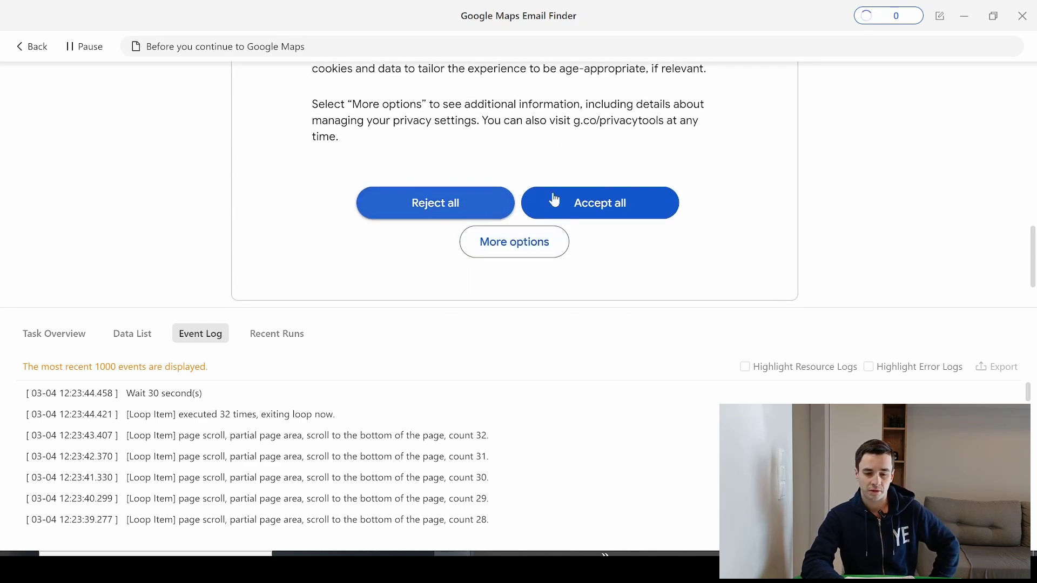
click(431, 190)
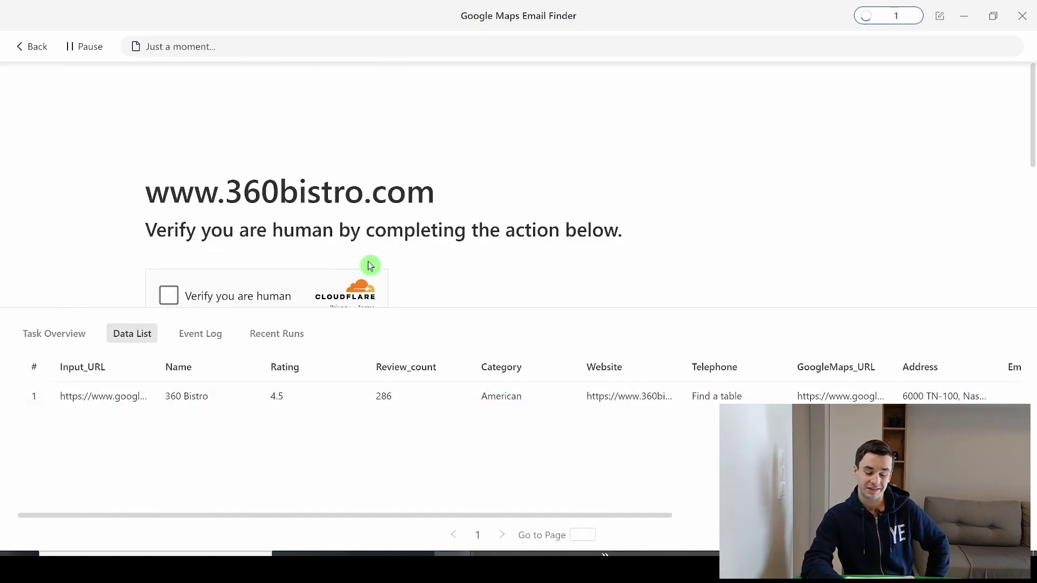
Check the Email through Tiktok columns in the Data List, then glance at the Event Log
scroll(494, 508, right, 5)
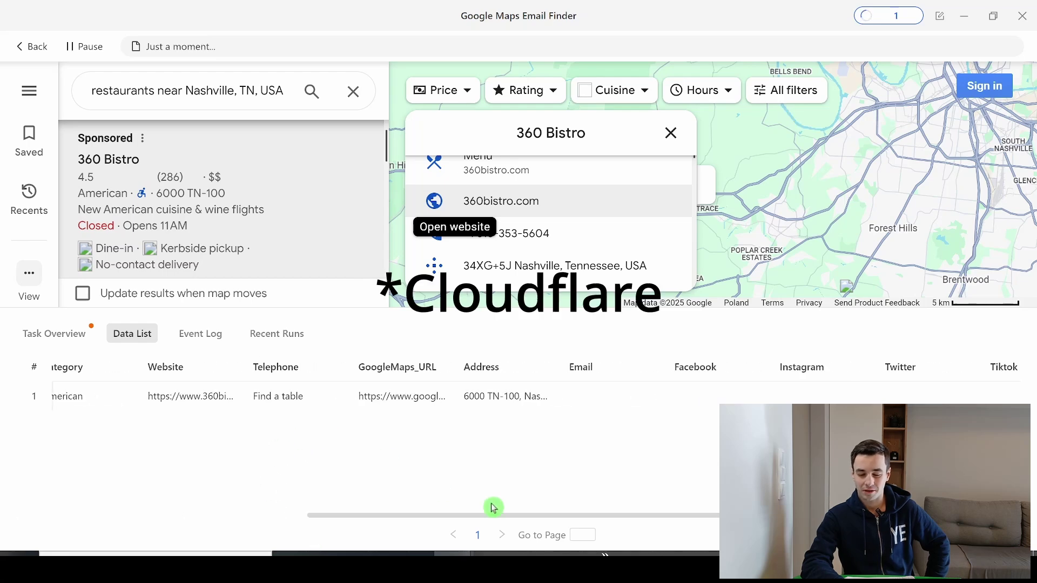
scroll(493, 508, right, 1)
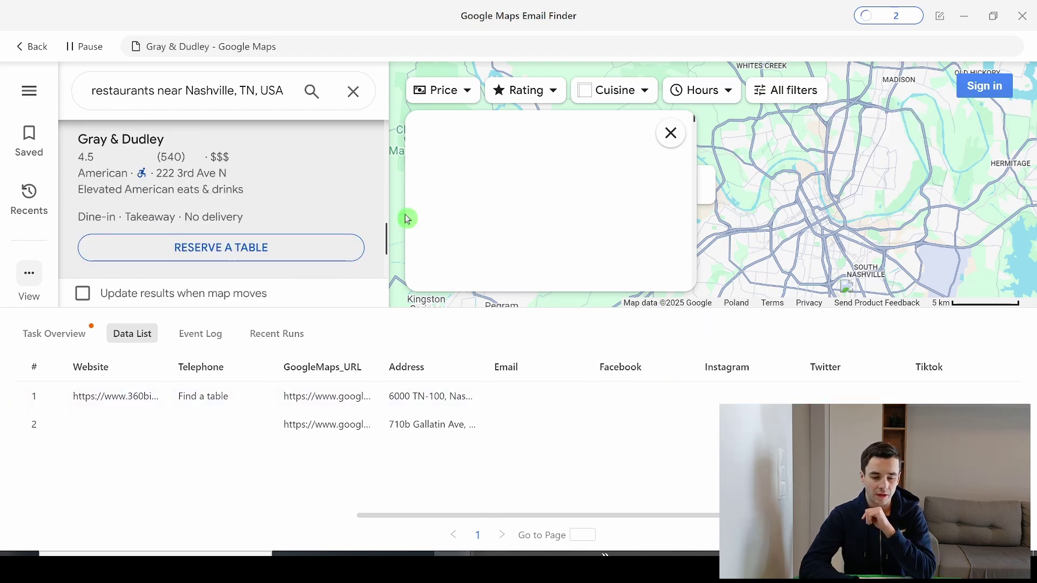
click(204, 335)
click(132, 334)
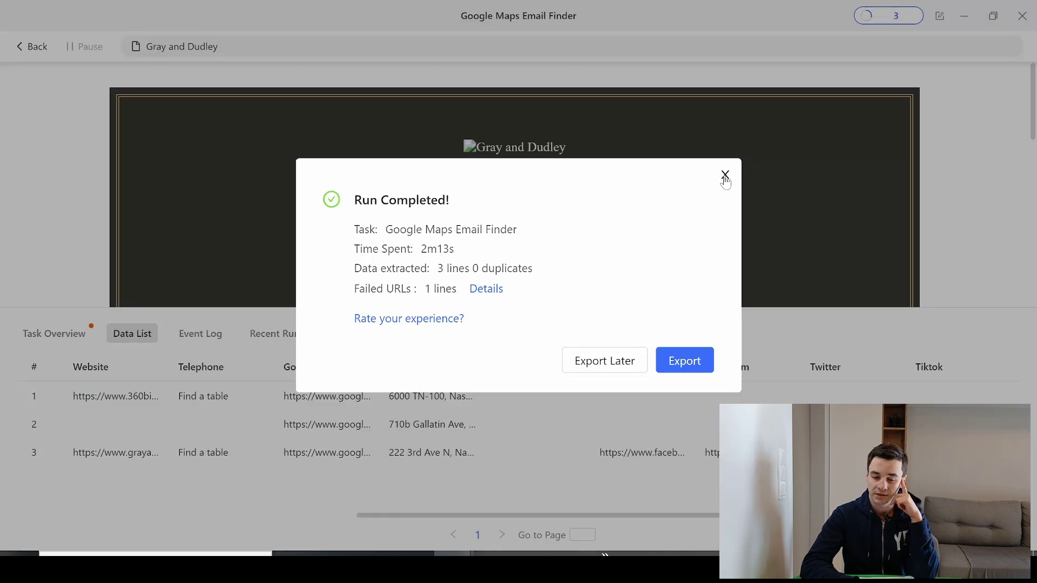
Dismiss the 3-line Run Completed summary and close the Google Maps Email Finder task tab
click(725, 176)
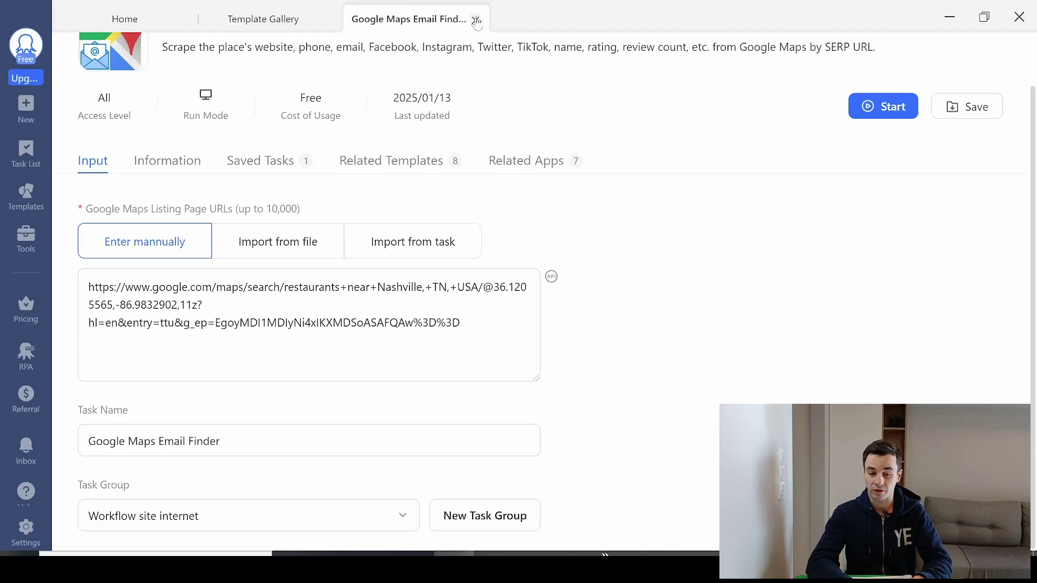
click(476, 21)
scroll(474, 344, down, 1)
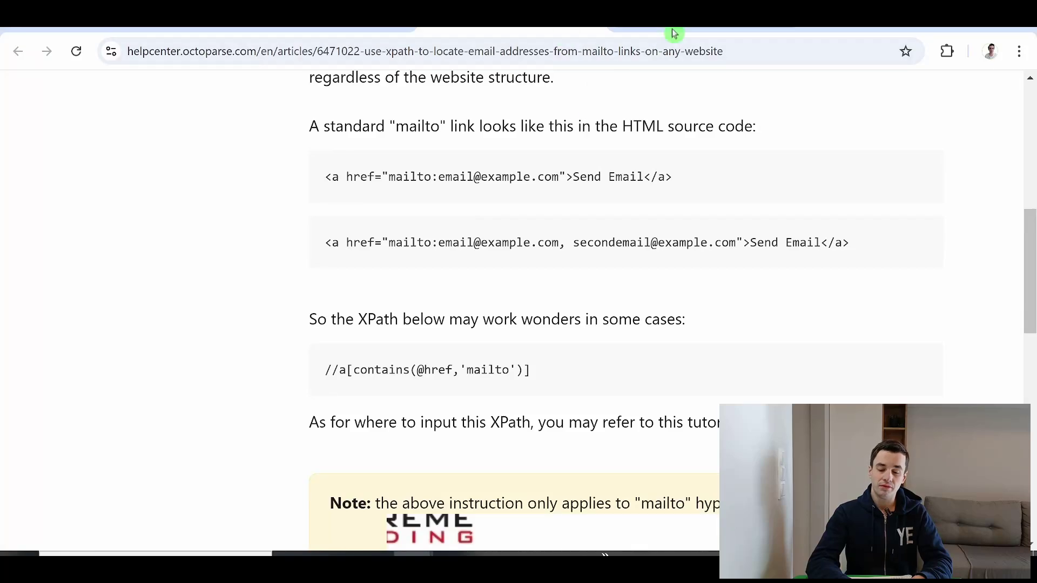
Switch to the Scrap.io home page with its Restaurant, Warsaw, Poland search preset
click(674, 29)
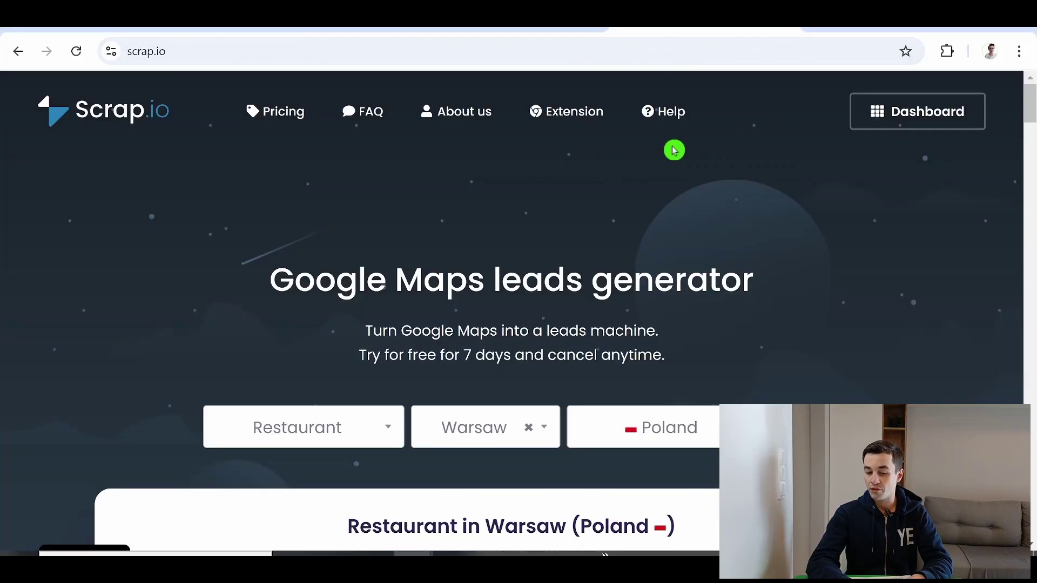
scroll(637, 250, down, 1)
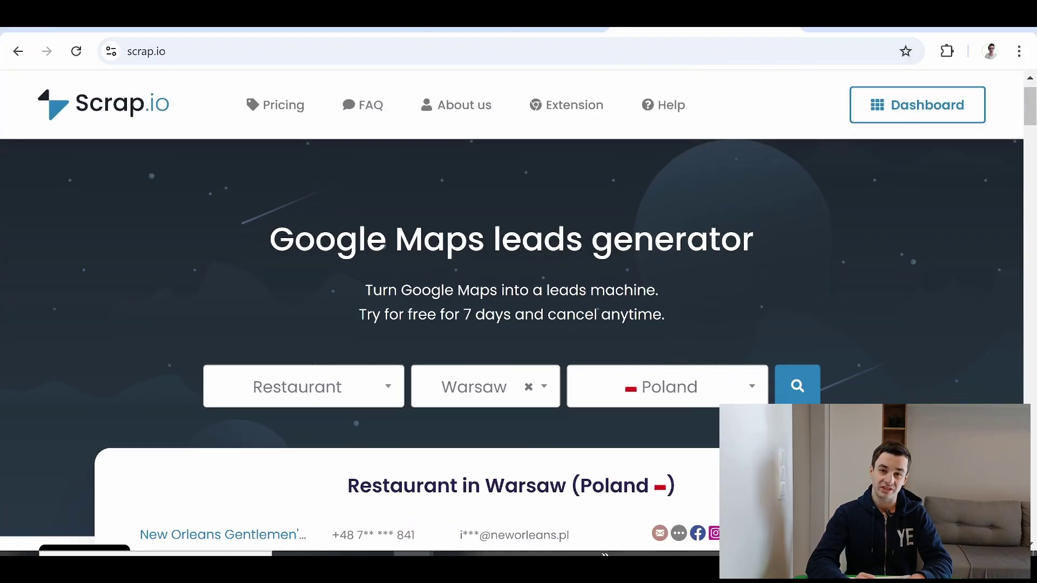
scroll(637, 250, up, 1)
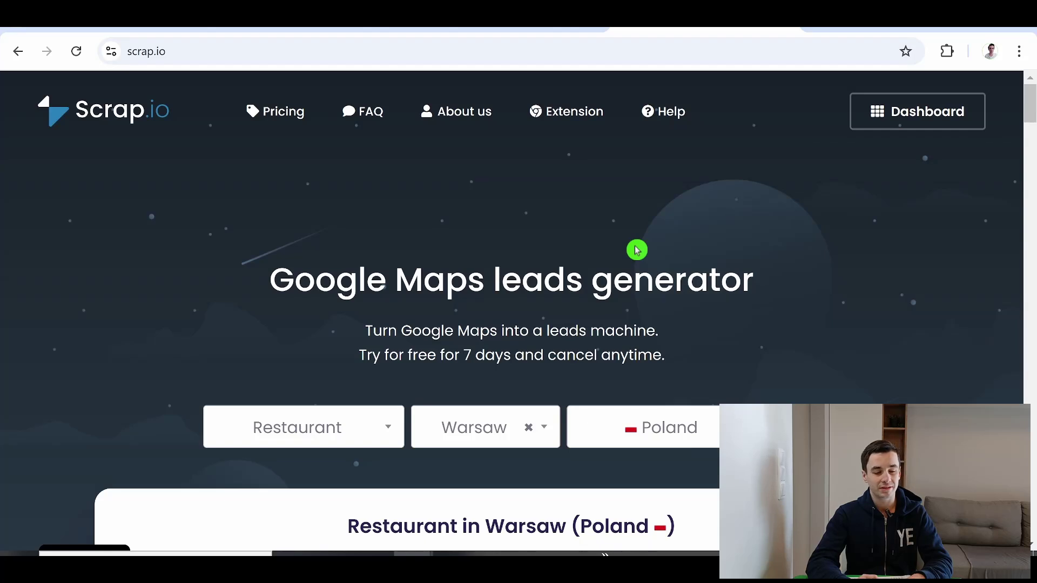